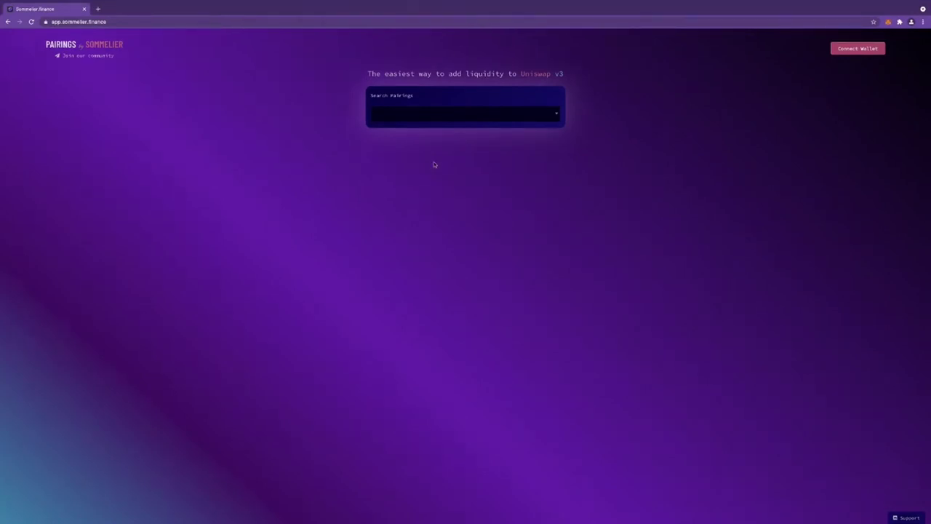
Browse the list of available pairings and choose the MUSKETS / WETH pair
left_click(557, 115)
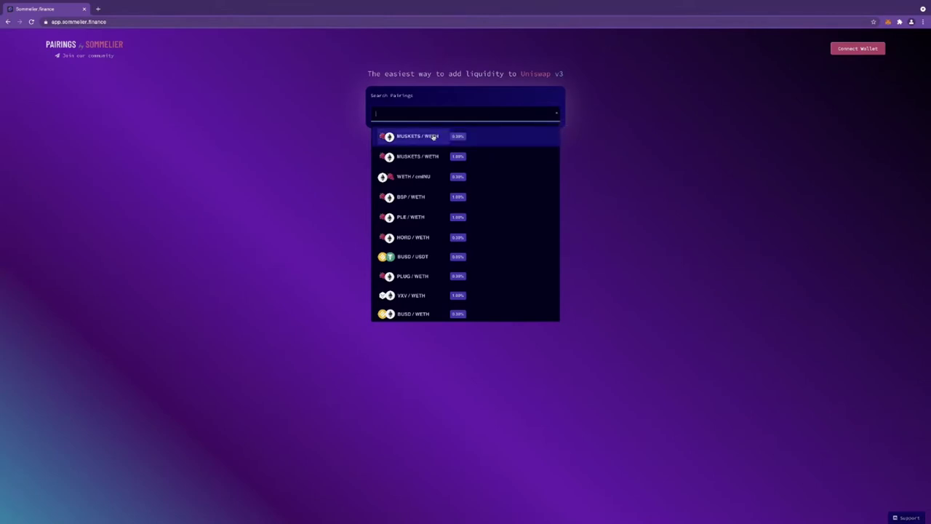
right_click(444, 259)
left_click(355, 269)
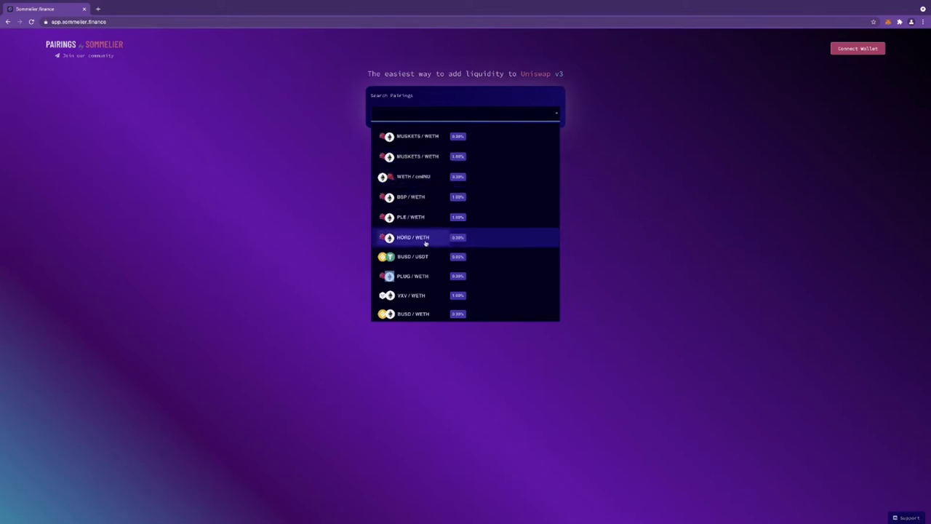
scroll(425, 244, "down", 1)
scroll(430, 297, "down", 1)
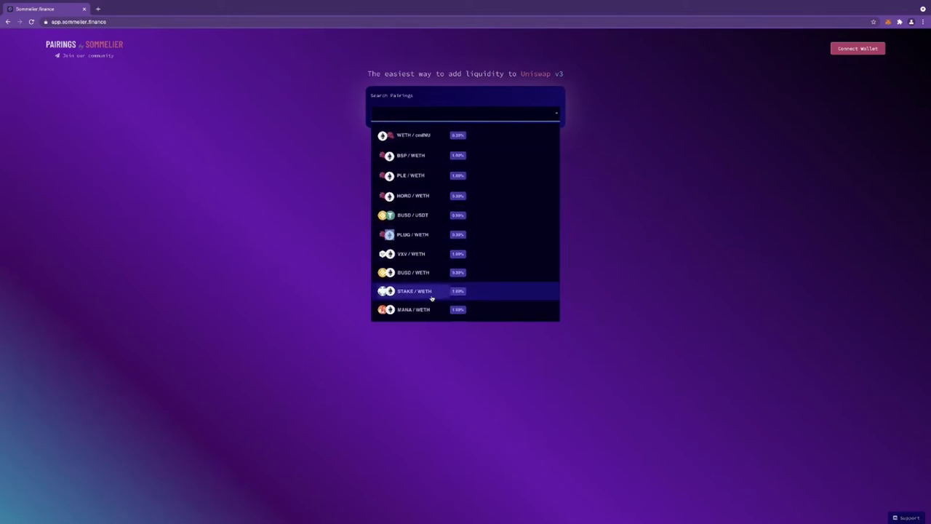
scroll(431, 298, "up", 2)
left_click(432, 132)
left_click(429, 116)
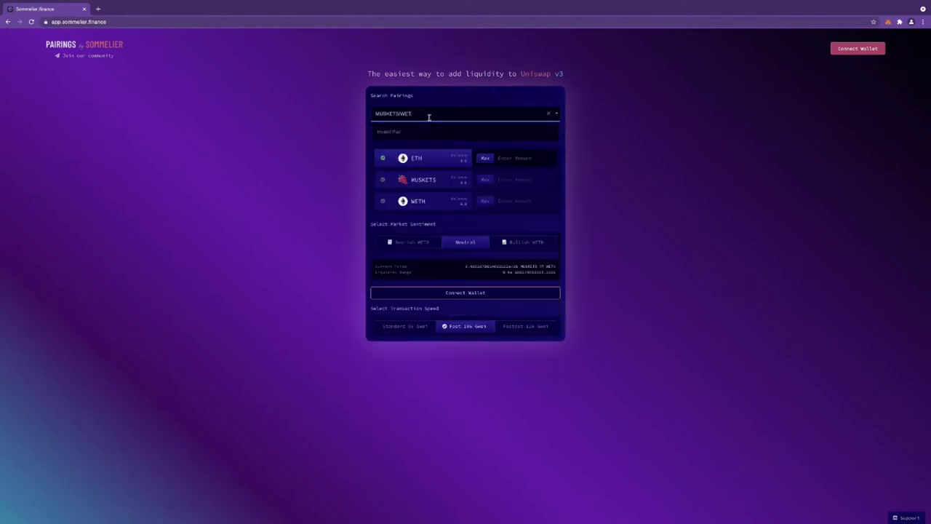
key("BackSpace")
key("BackSpace")
key("BackSpace")
key("BackSpace")
key("BackSpace")
key("BackSpace")
key("BackSpace")
key("BackSpace")
key("BackSpace")
key("BackSpace")
key("BackSpace")
key("BackSpace")
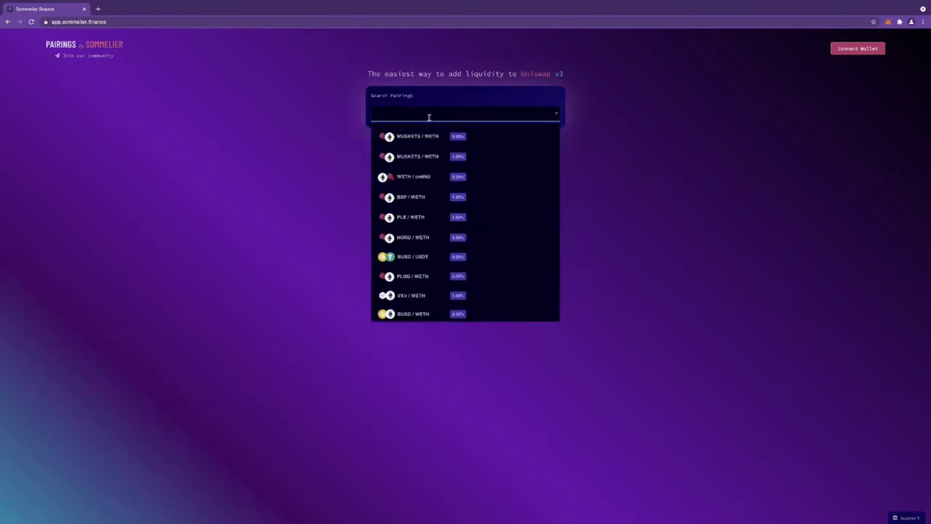
type("ET")
key("BackSpace")
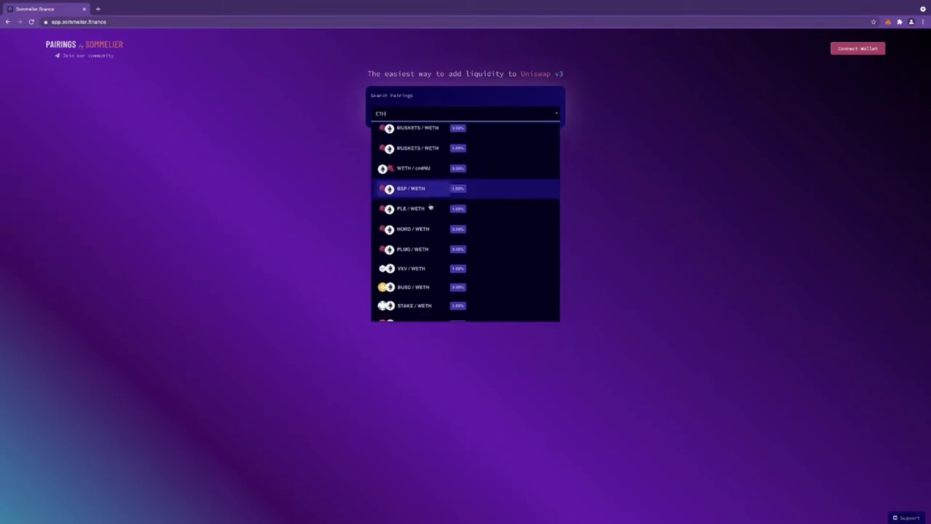
key("BackSpace")
key("BackSpace")
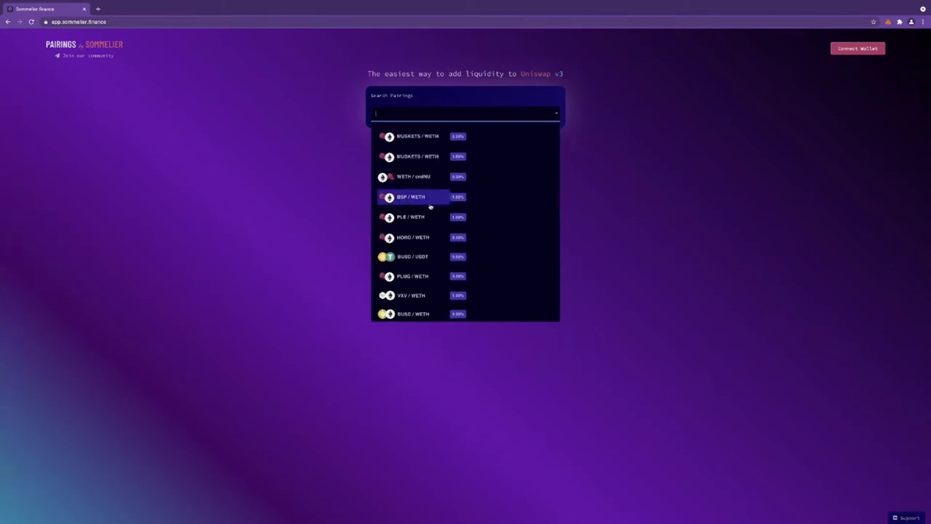
type("CUR")
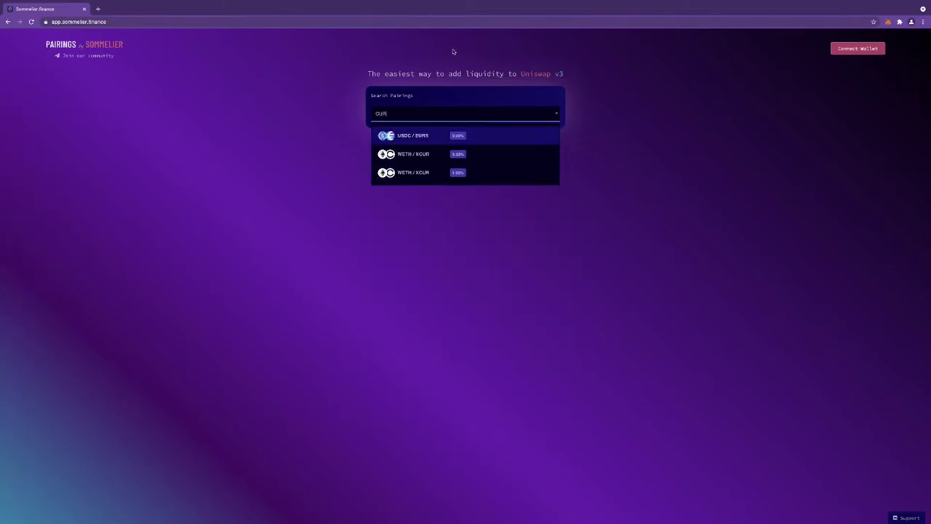
key("BackSpace")
key("BackSpace")
key("BackSpace")
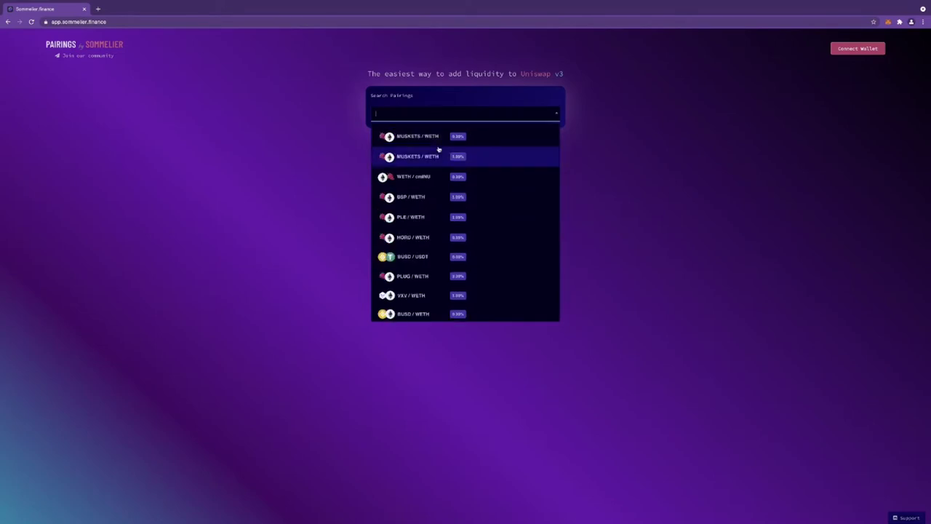
scroll(436, 150, "down", 5)
scroll(537, 278, "down", 1)
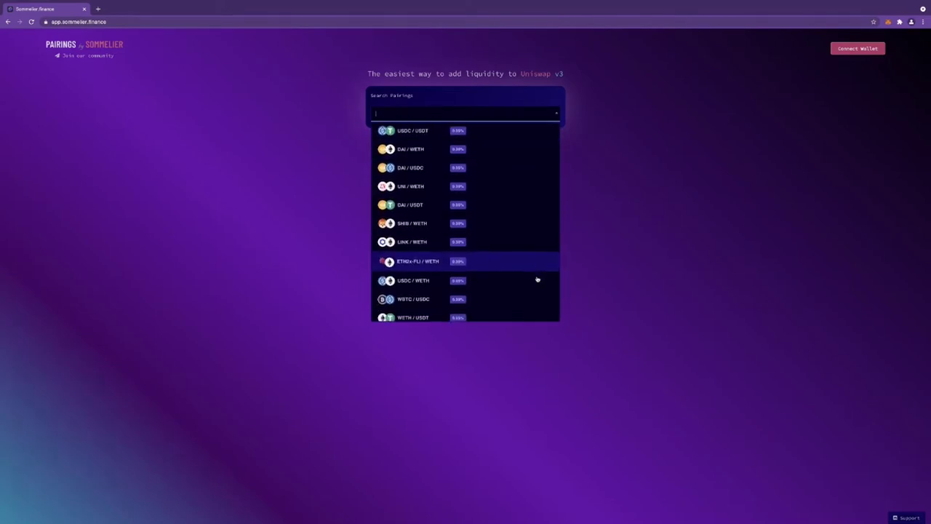
scroll(537, 278, "up", 1)
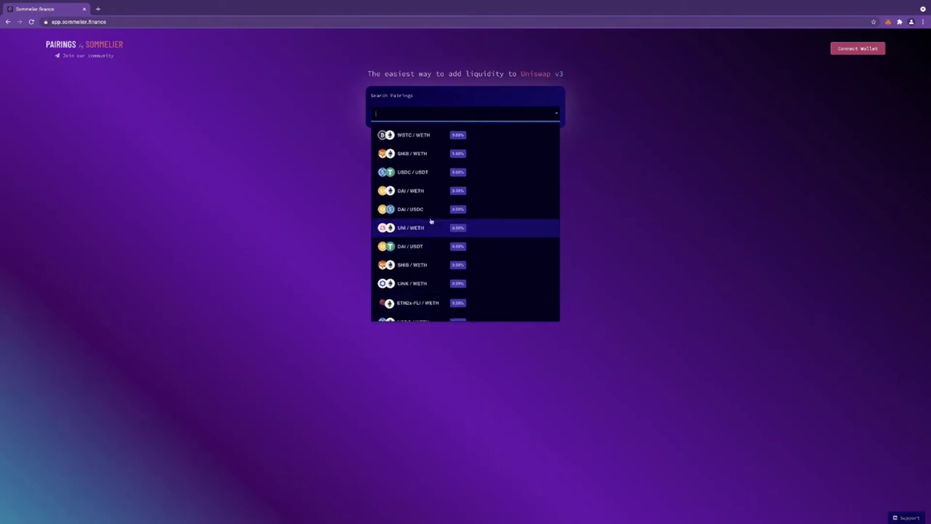
type("UNI")
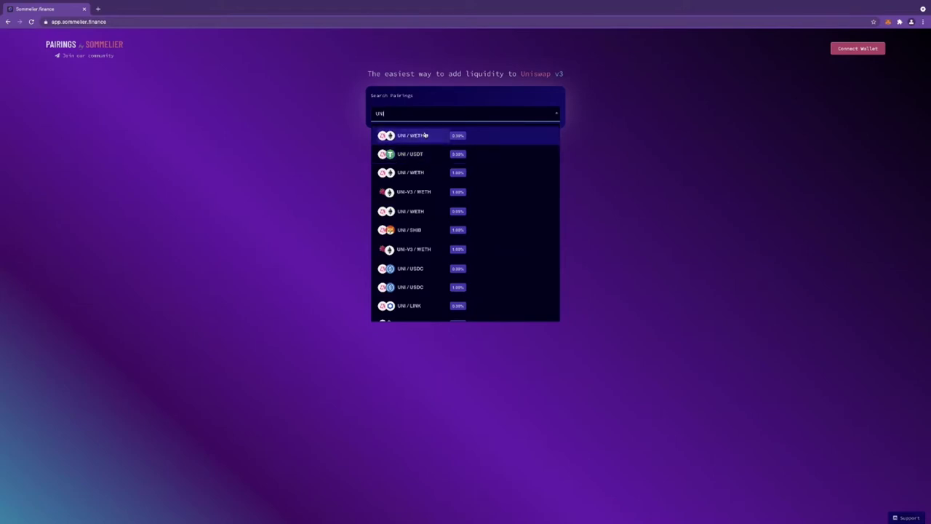
Choose the UNI / WETH pair from the pairings dropdown
left_click(427, 136)
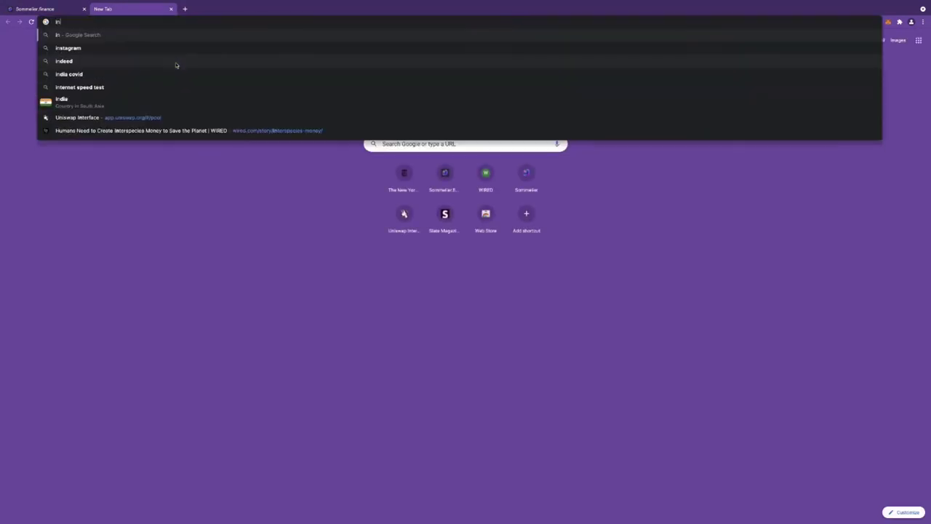
Enter the address info.uniswap.org in the new tab's address bar, fixing typos along the way
type("i")
key("BackSpace")
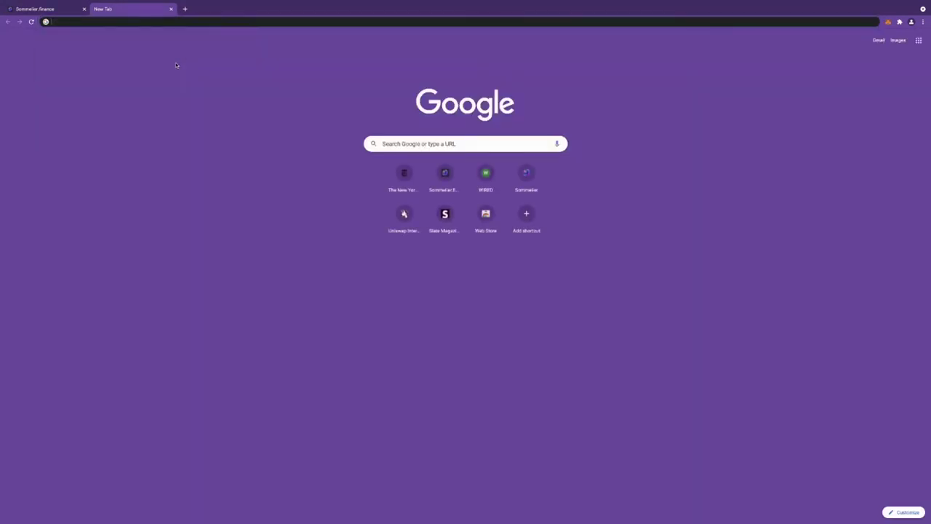
type("inof.")
key("BackSpace")
key("BackSpace")
key("BackSpace")
type("fo.")
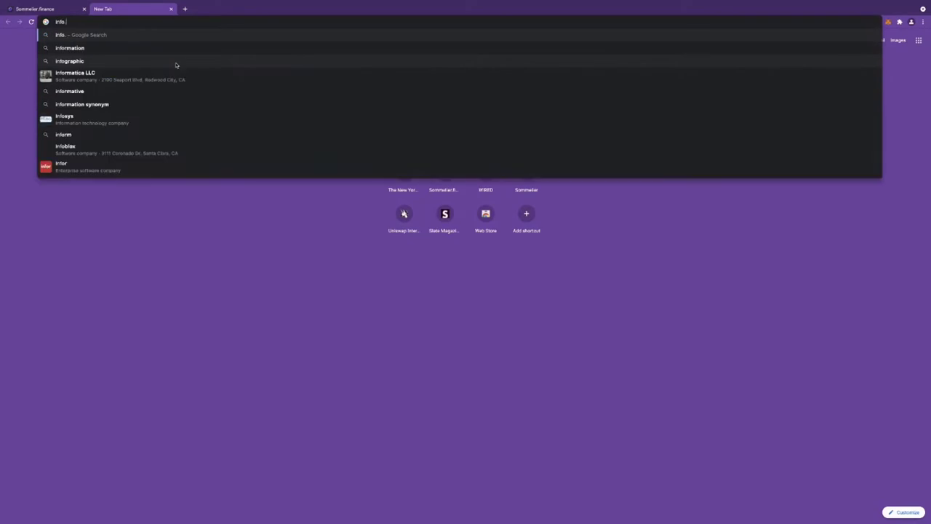
type("uniswap")
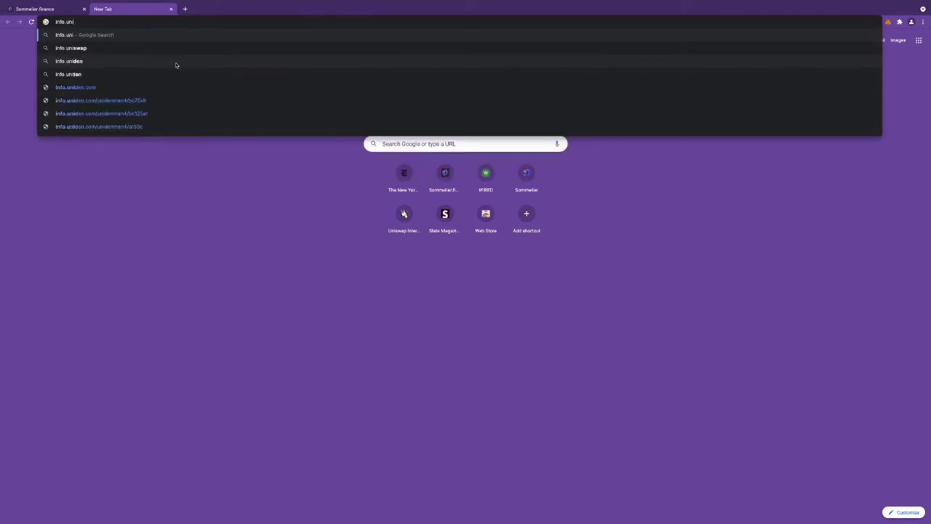
type(".org/#/")
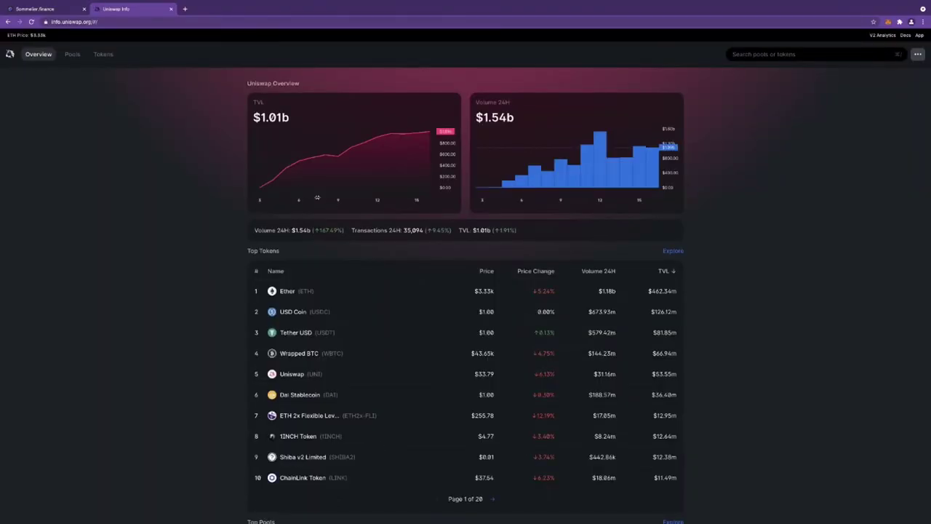
Search Uniswap Info for 'UNI' and open the UNI / ETH 0.3% pool page
left_click(801, 54)
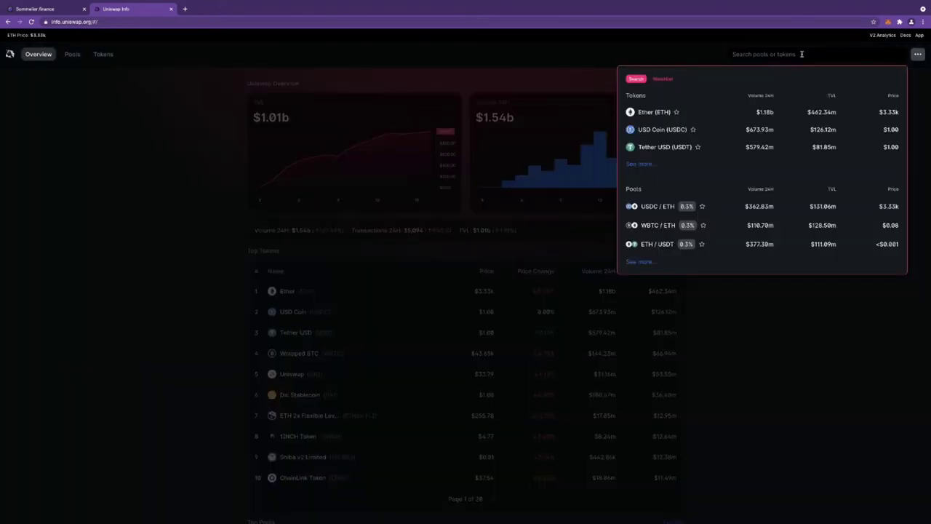
type("UNI")
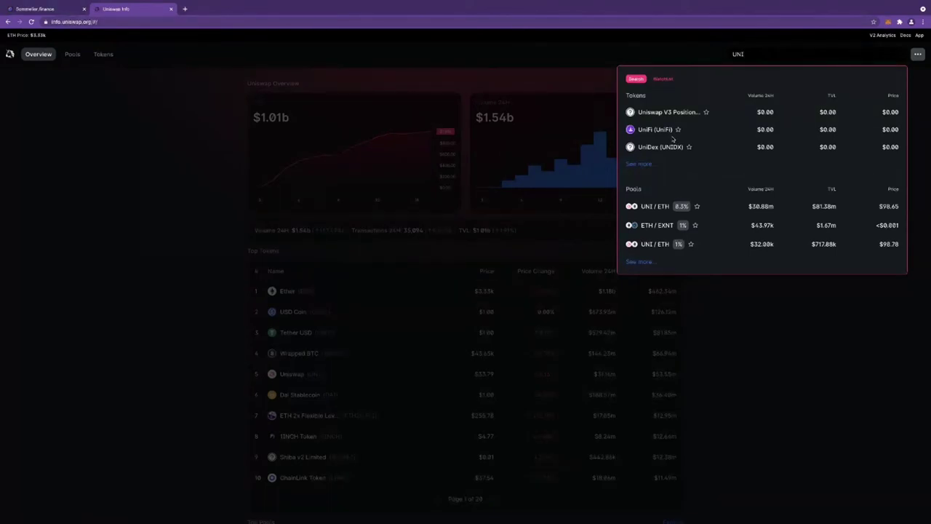
left_click(640, 165)
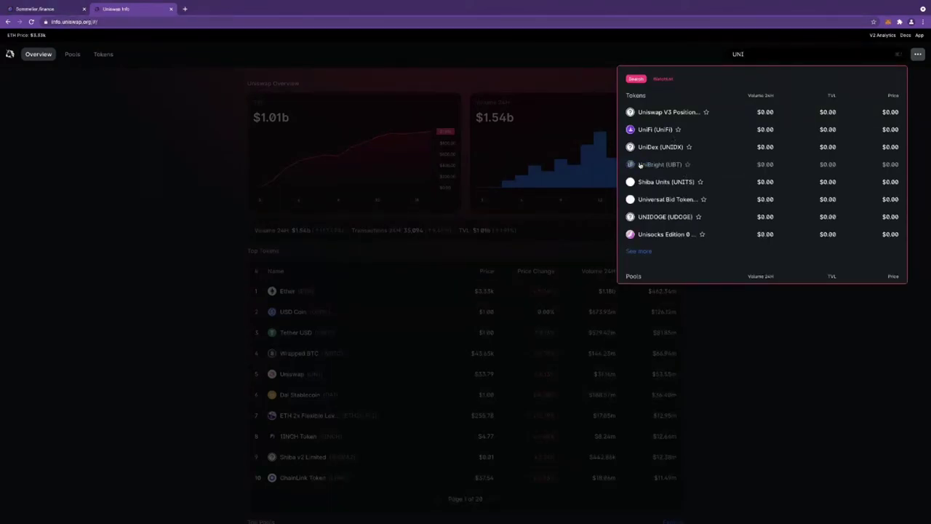
scroll(644, 219, "down", 2)
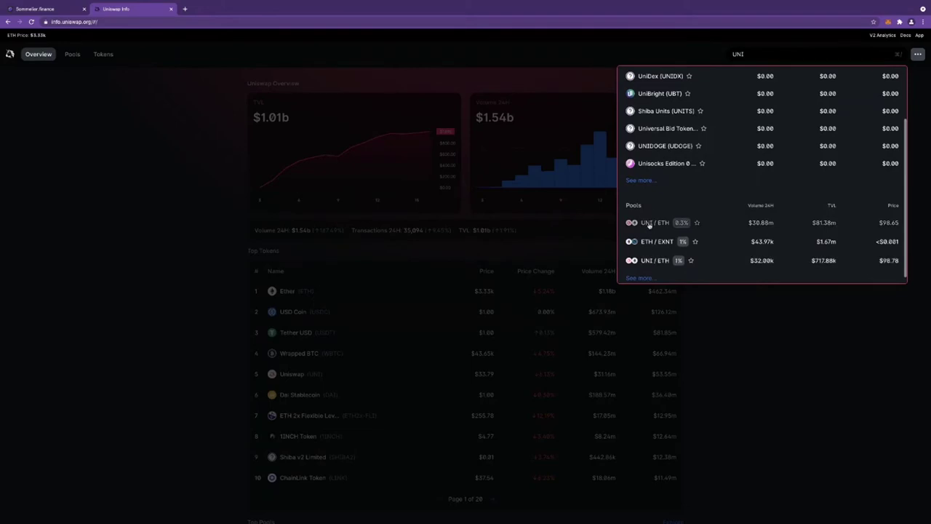
left_click(649, 224)
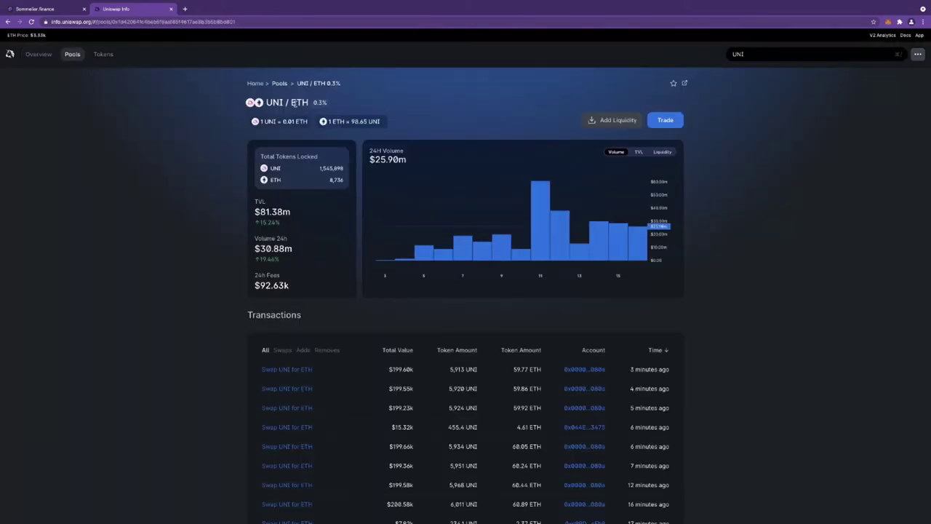
Open the UNI / ETH 1% pool's liquidity chart, moving back and forth with the 0.3% pool
left_click(284, 85)
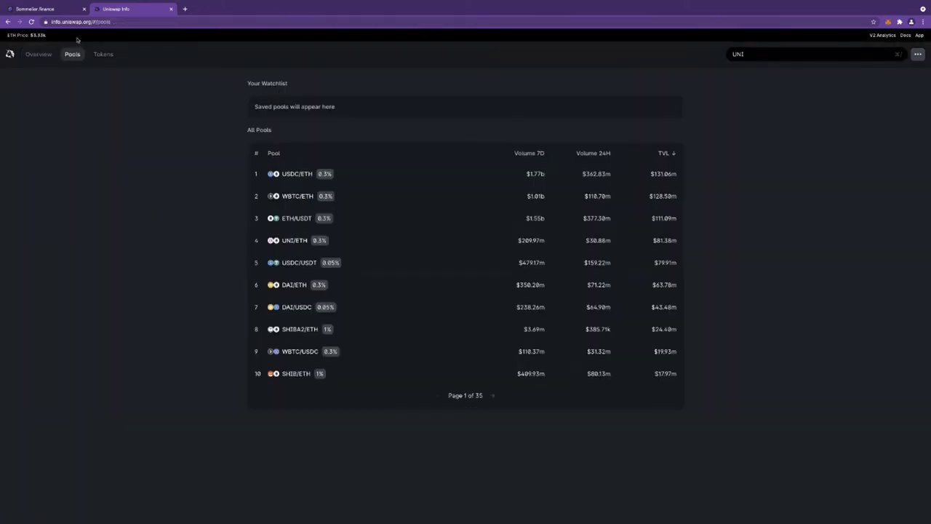
left_click(7, 22)
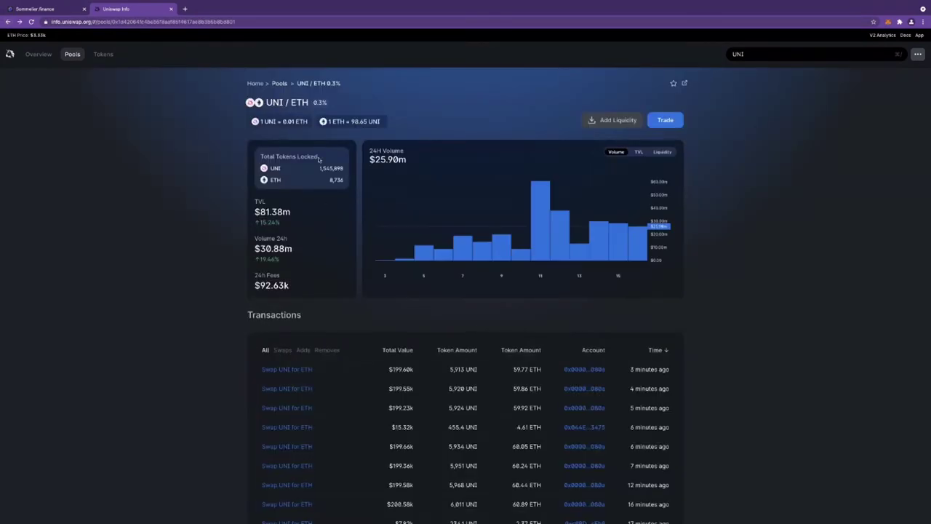
left_click(767, 56)
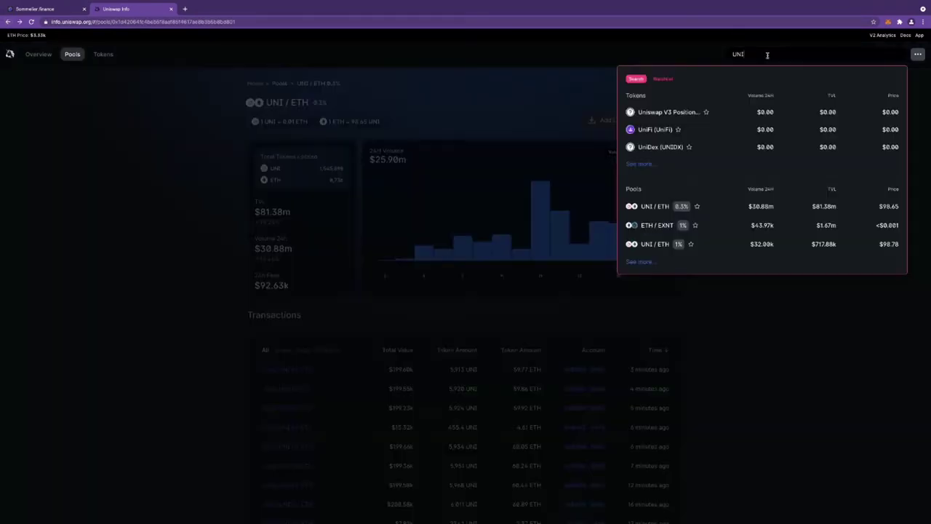
left_click(655, 245)
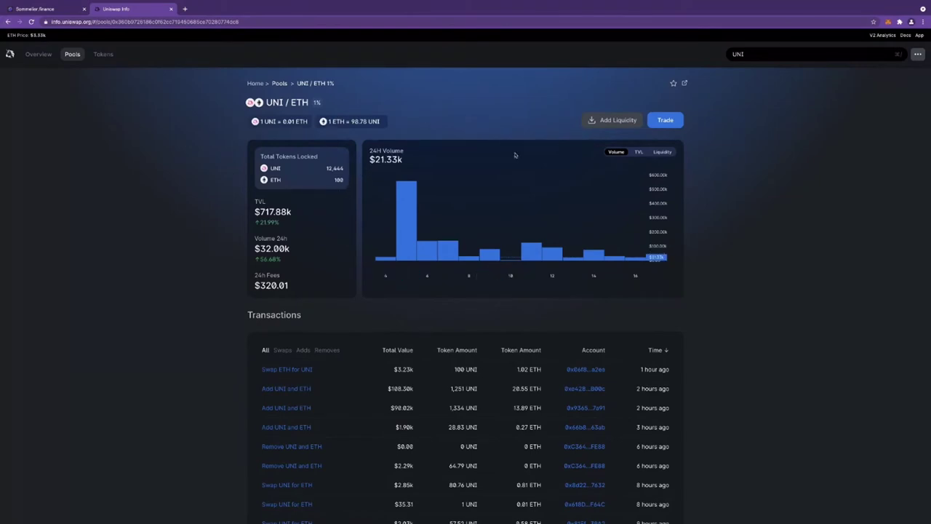
left_click(662, 151)
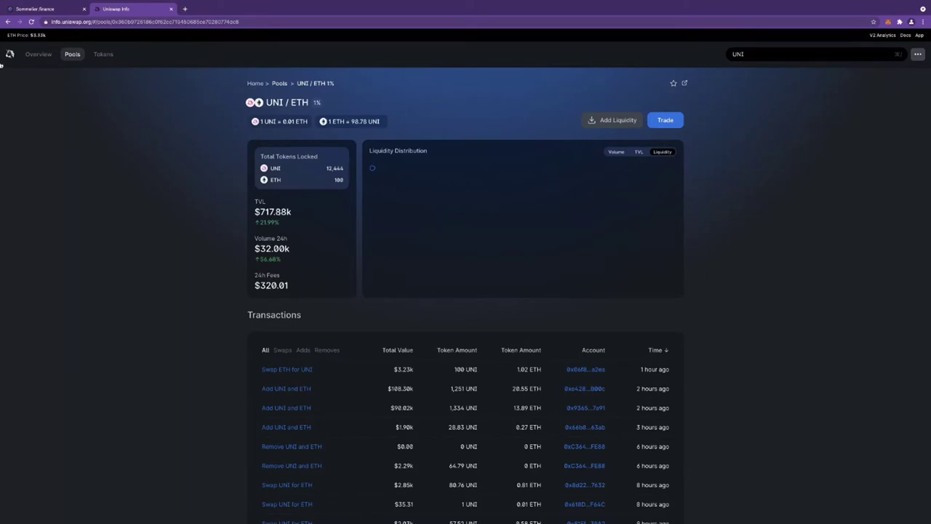
left_click(8, 22)
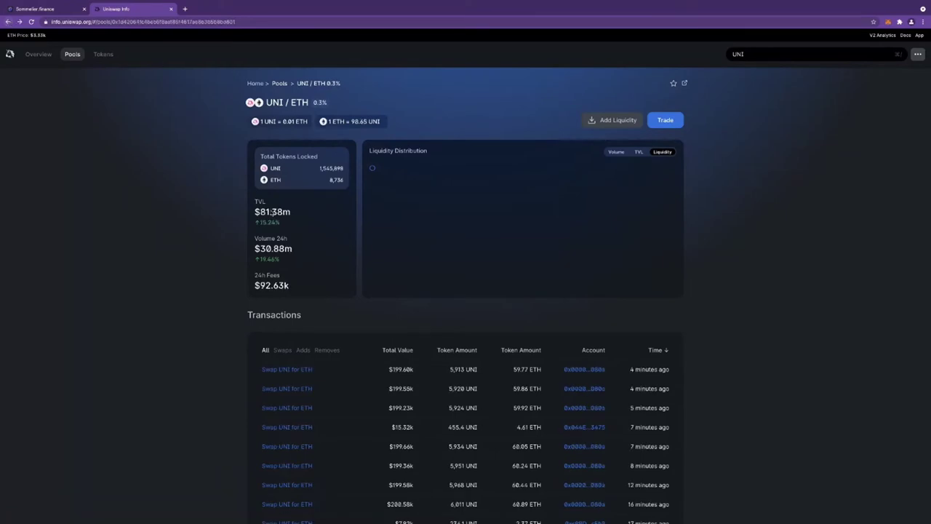
left_click(20, 22)
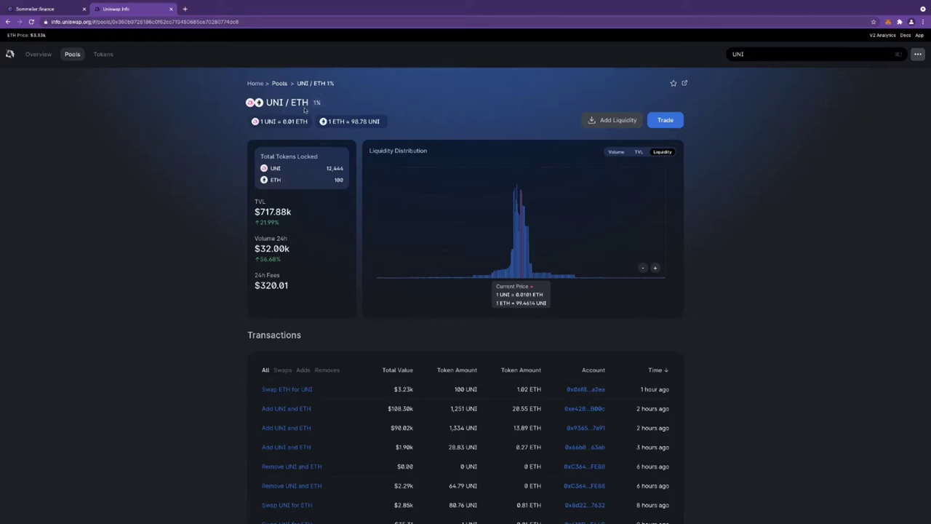
Return to the UNI / ETH 0.3% pool, check Sommelier Pairings, then go back to Uniswap Info
left_click(8, 22)
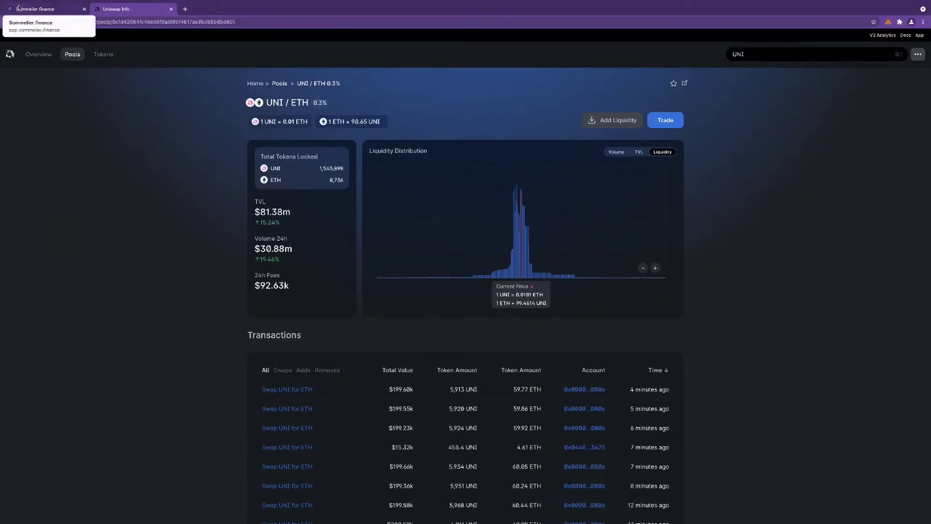
left_click(18, 9)
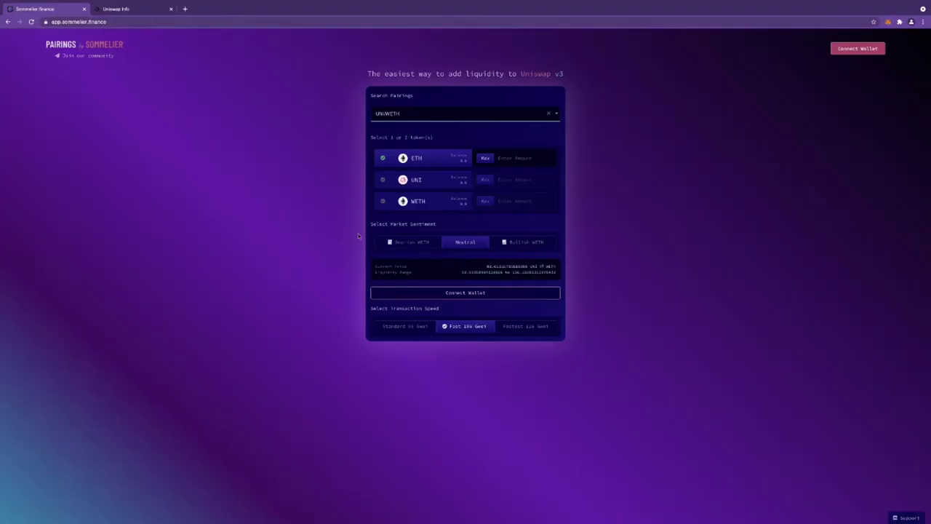
left_click(145, 10)
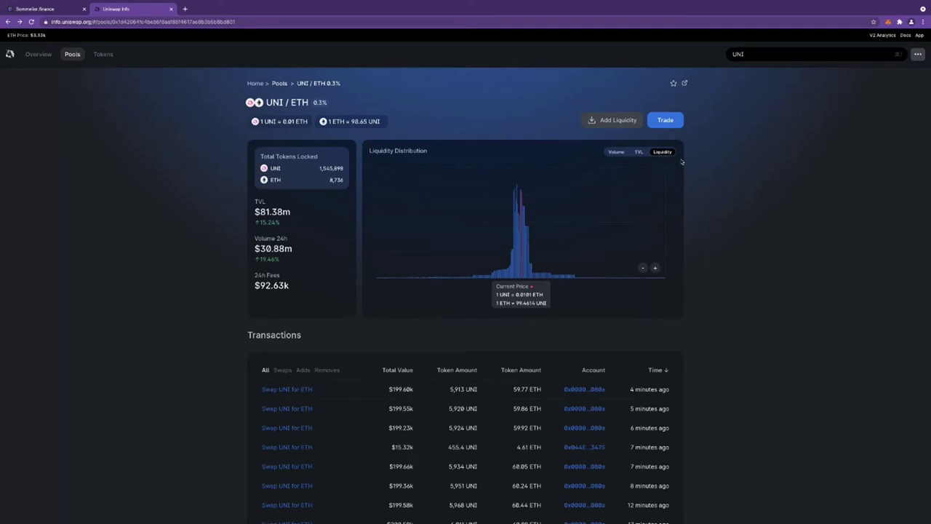
mouse_move(519, 171)
left_click(53, 8)
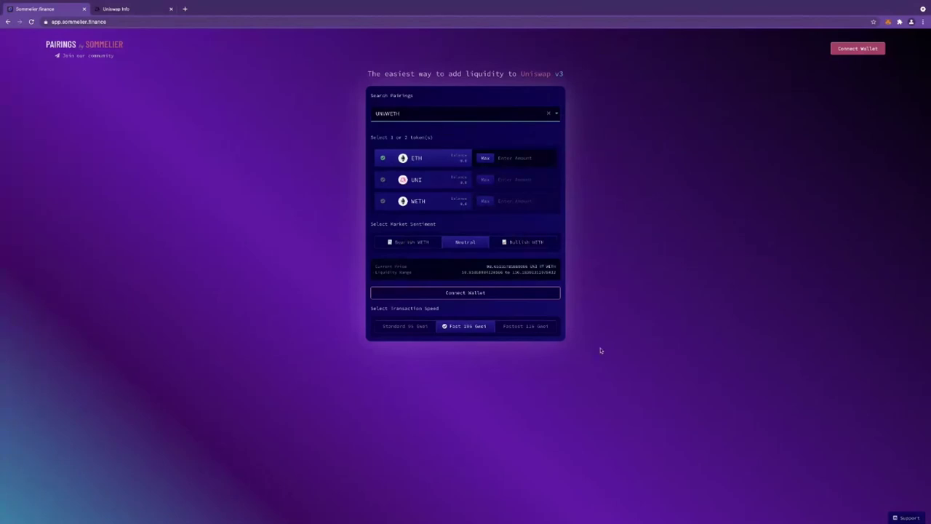
Show the UNI / WETH price as WETH per UNI and pick a UNI market sentiment
left_click(542, 268)
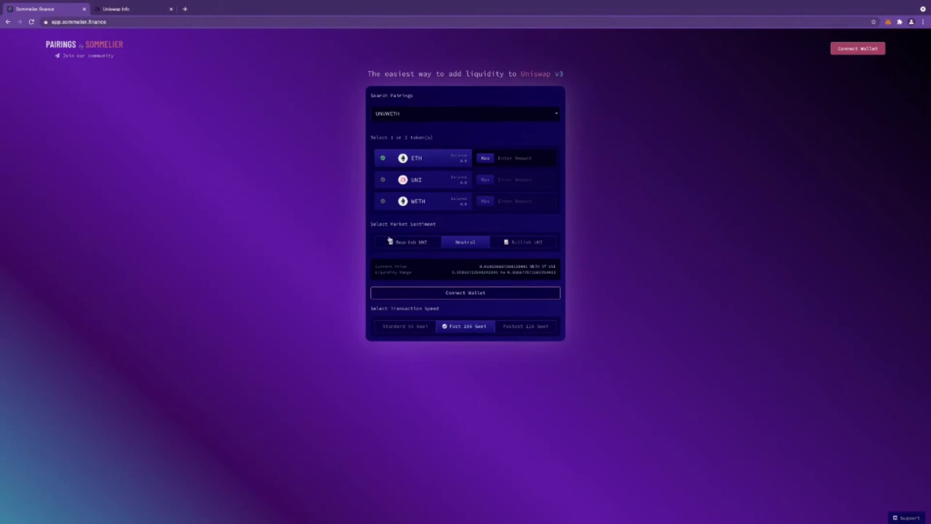
left_click(524, 241)
left_click(415, 246)
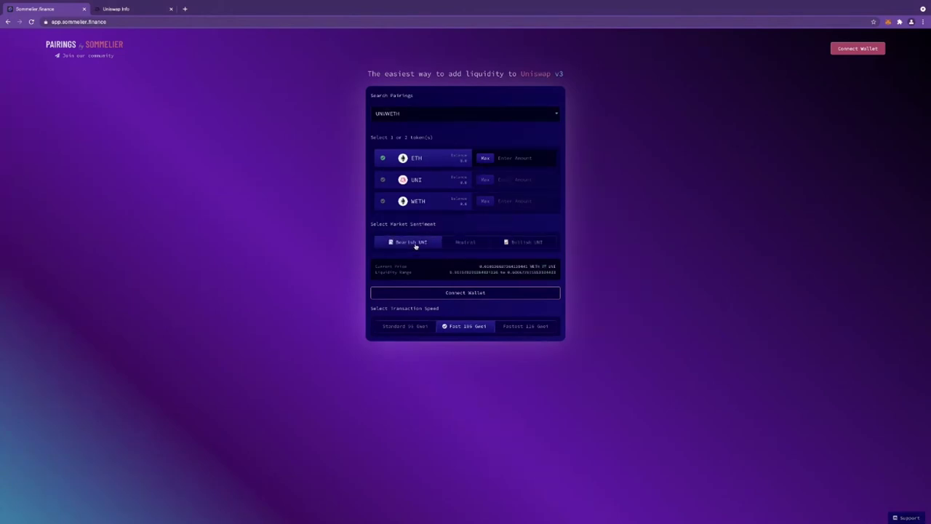
left_click(524, 244)
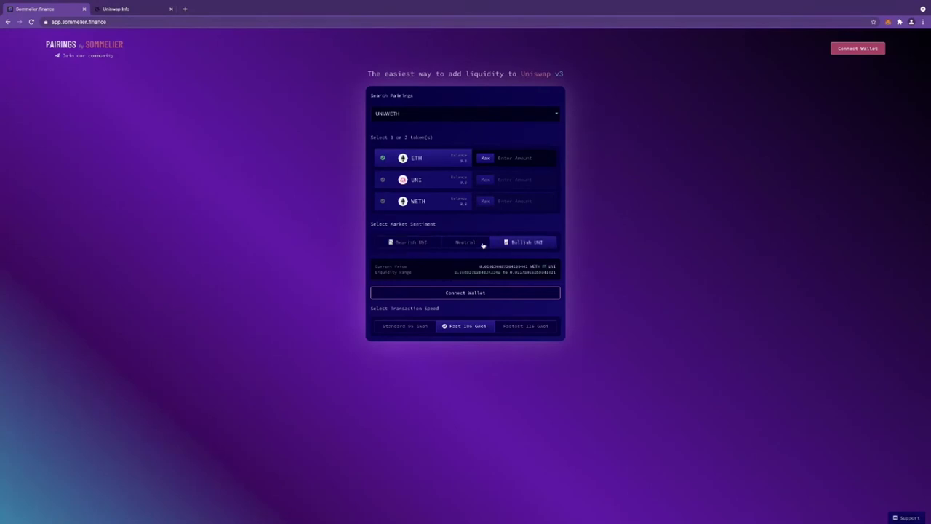
left_click(473, 245)
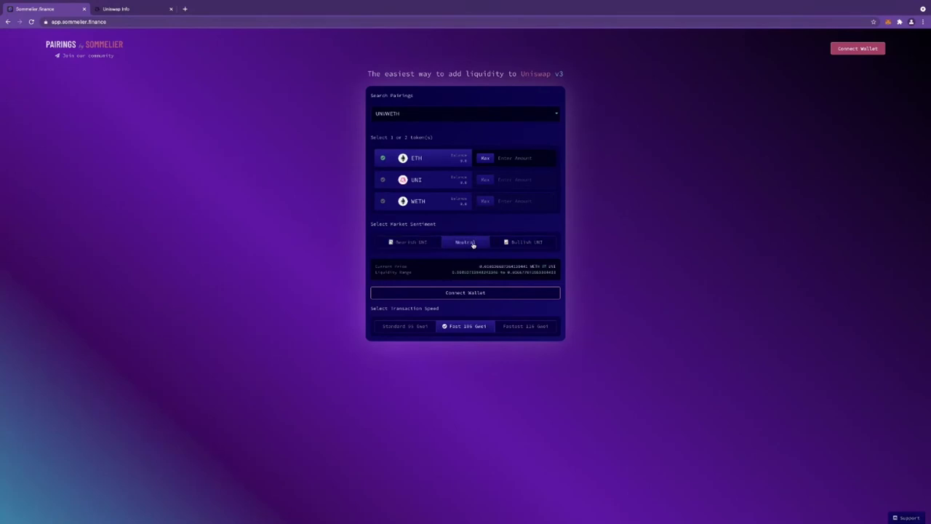